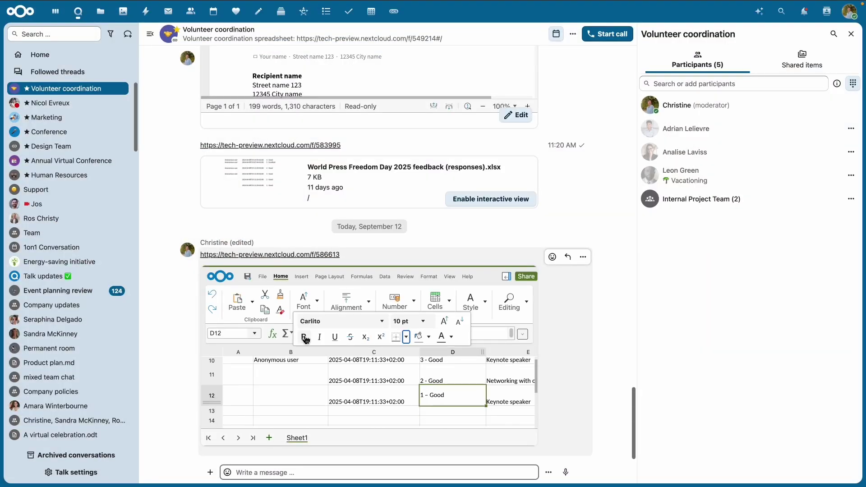
Set cell D12's font colour to dark blue in the spreadsheet preview
left_click(451, 337)
left_click(429, 412)
scroll(451, 380, "up", 2)
scroll(589, 358, "up", 2)
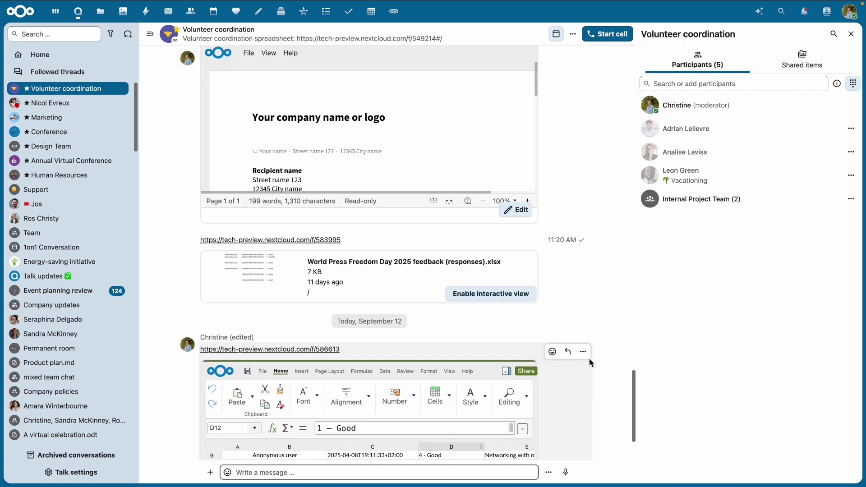
scroll(589, 358, "up", 3)
scroll(554, 363, "down", 1)
Open the linked document for editing, then summarise Event planning review's unread messages and select the summary
left_click(521, 418)
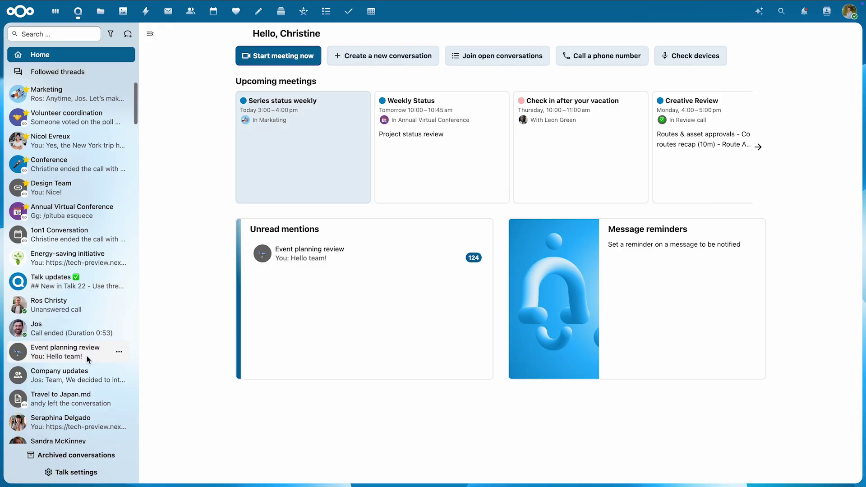
left_click(88, 357)
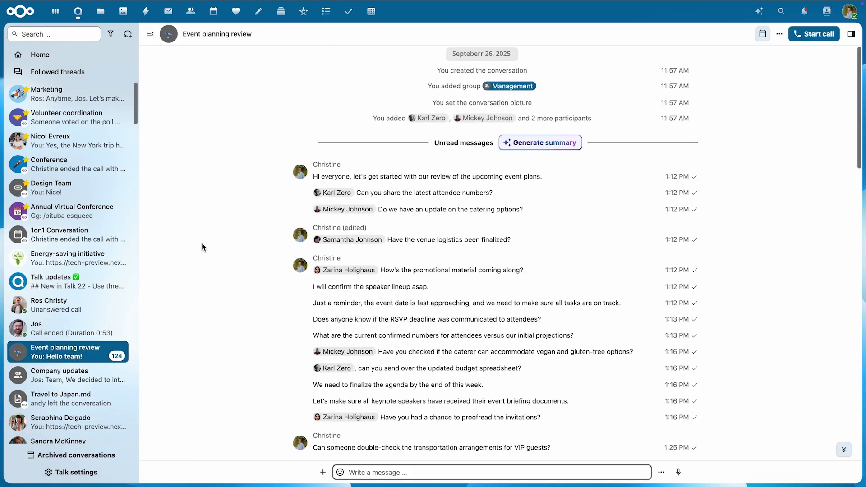
left_click(578, 146)
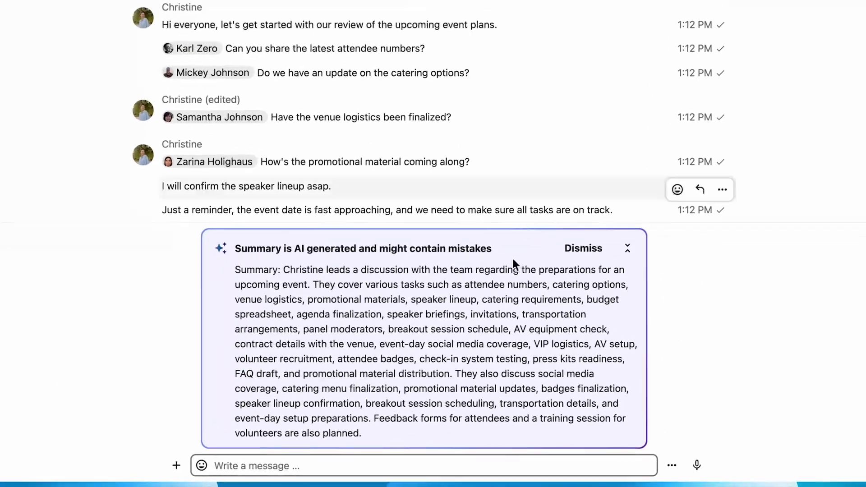
left_click_drag(396, 439, 246, 313)
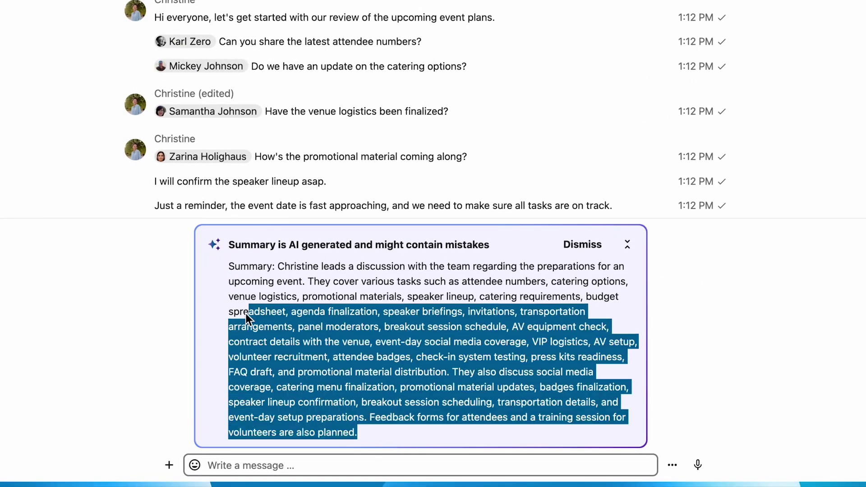